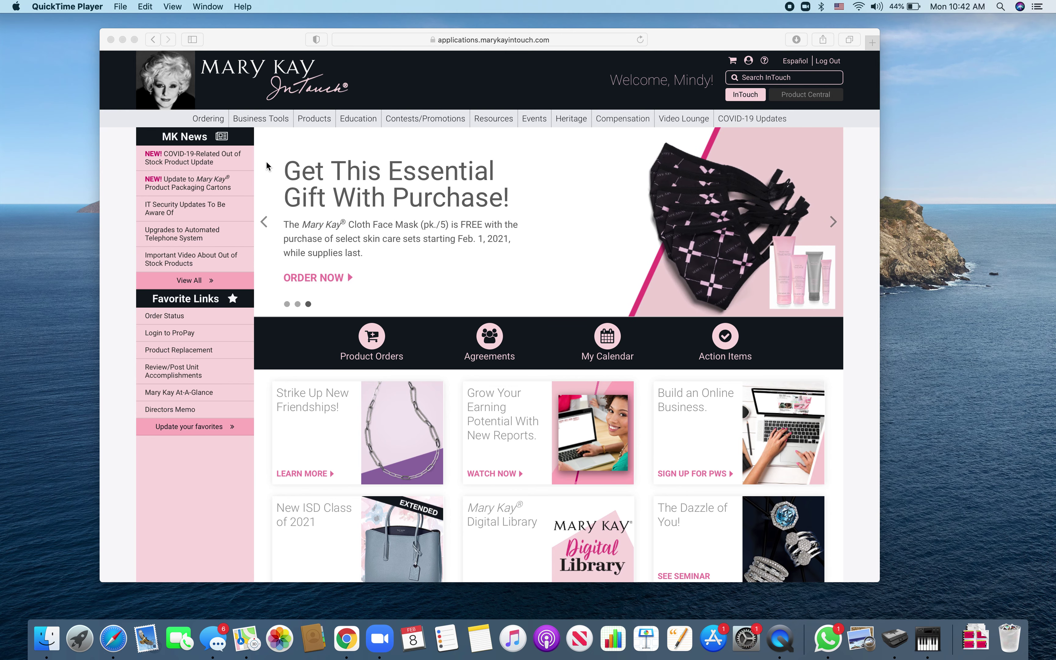
- Go to myCustomers via Business Tools and start a blank New Customer form
click(263, 123)
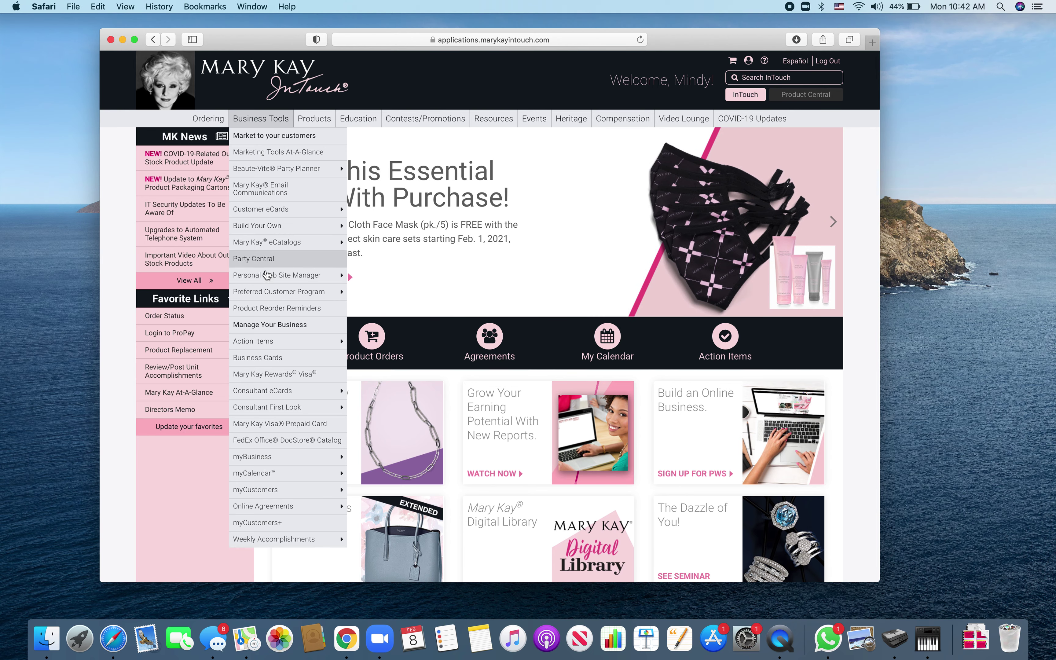
mouse_move(280, 493)
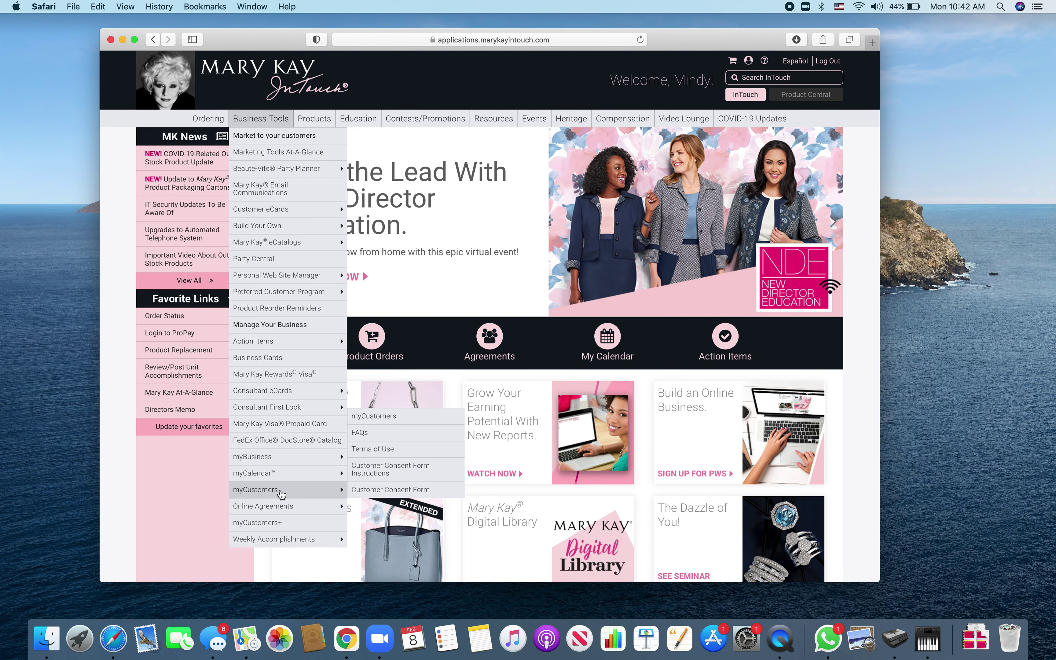
mouse_move(265, 114)
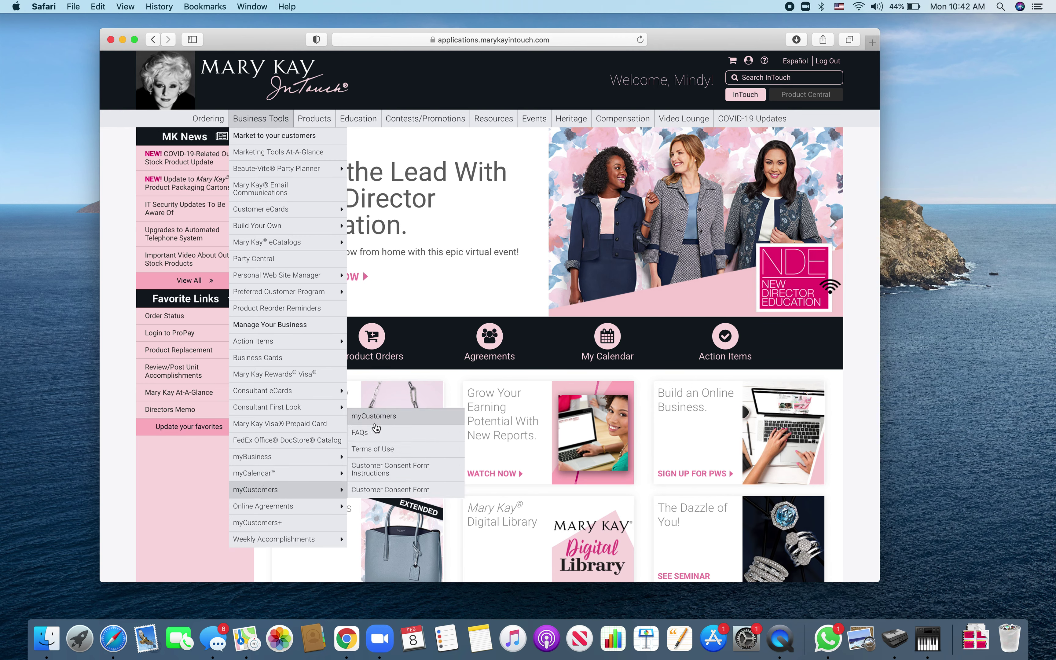
click(375, 422)
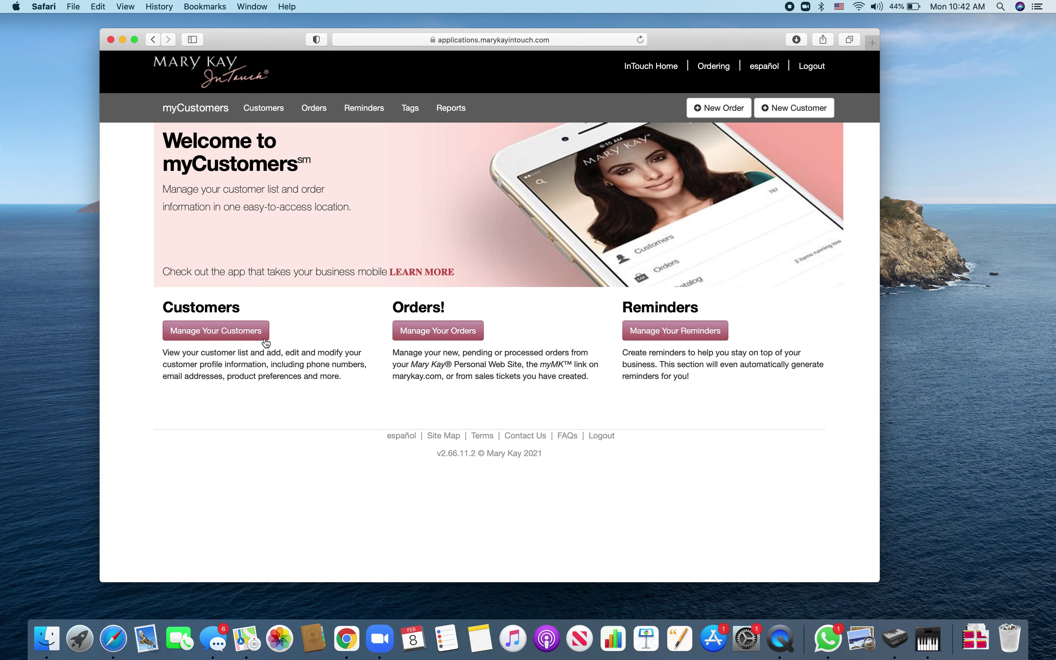
click(786, 110)
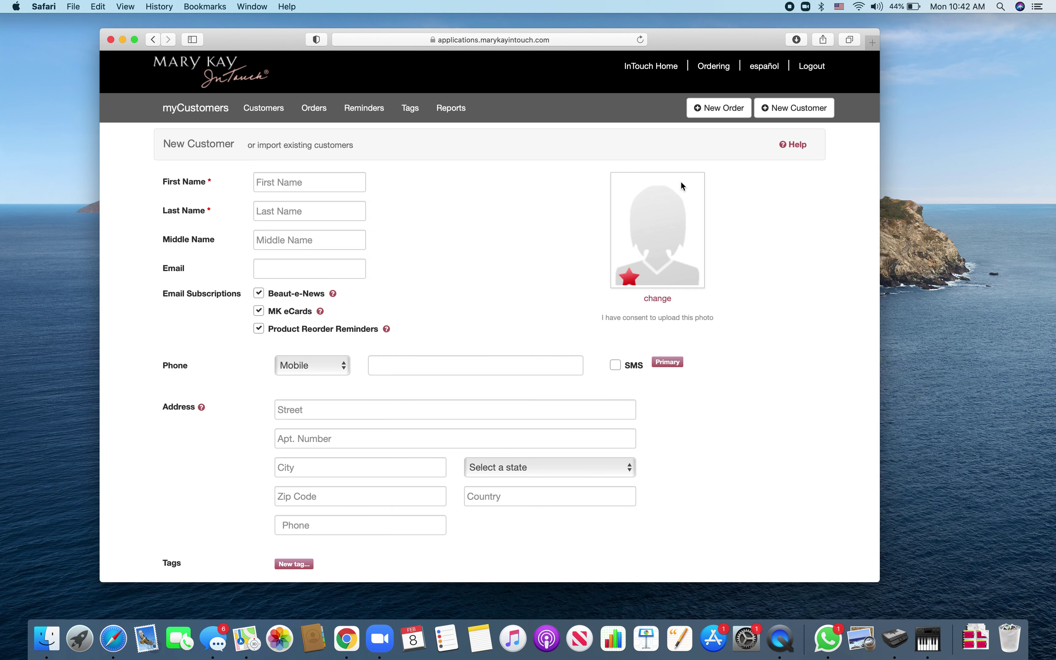
- Enter the customer's first name, last name and e-mail address
click(336, 183)
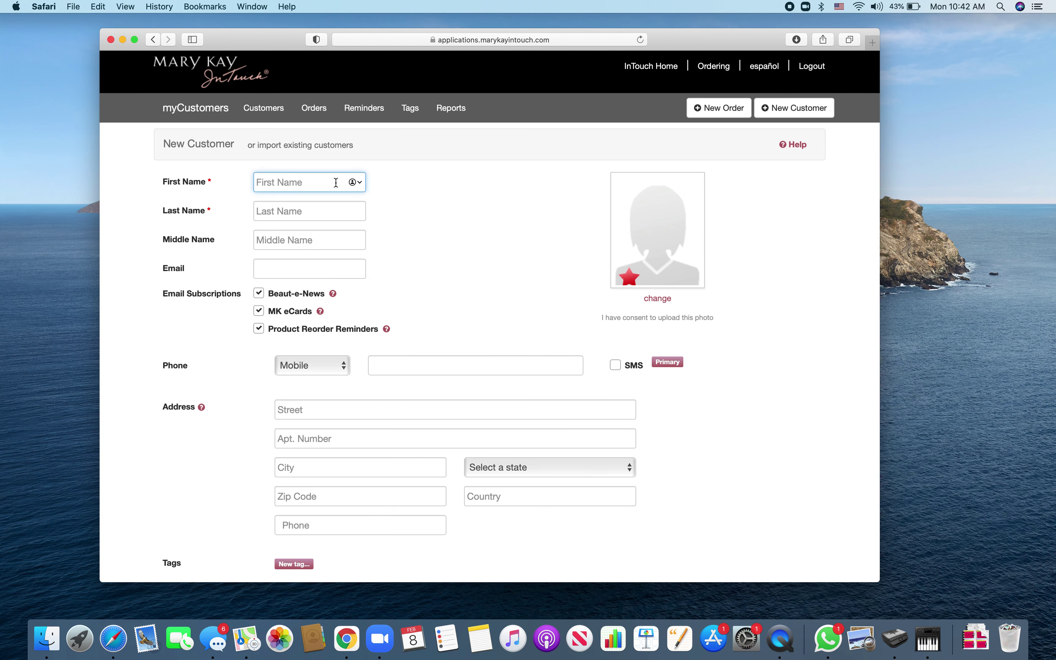
key(Tab)
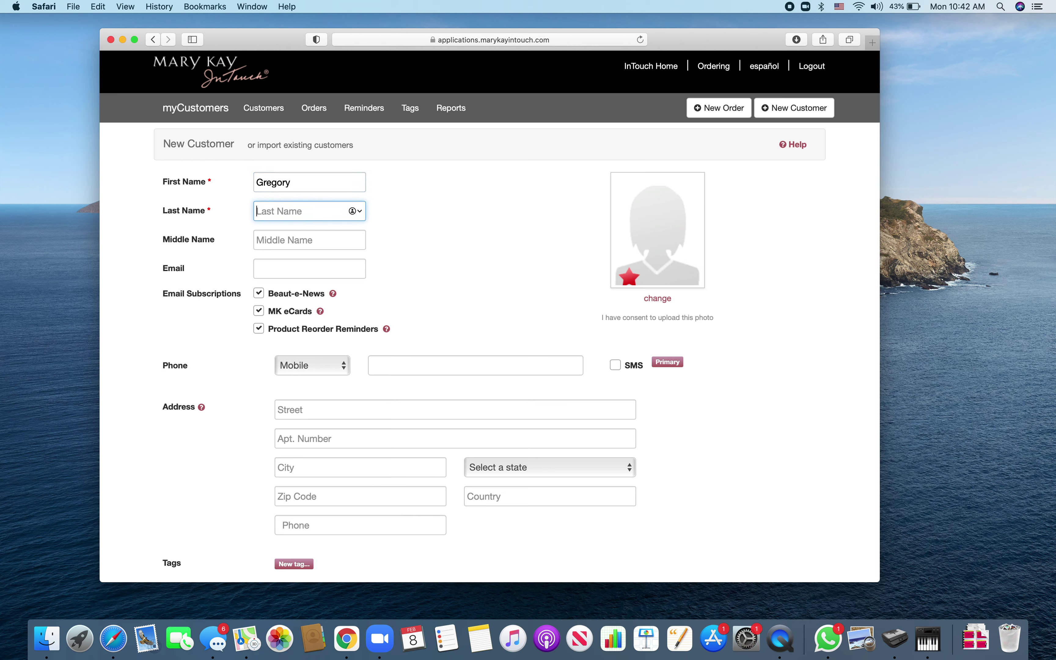
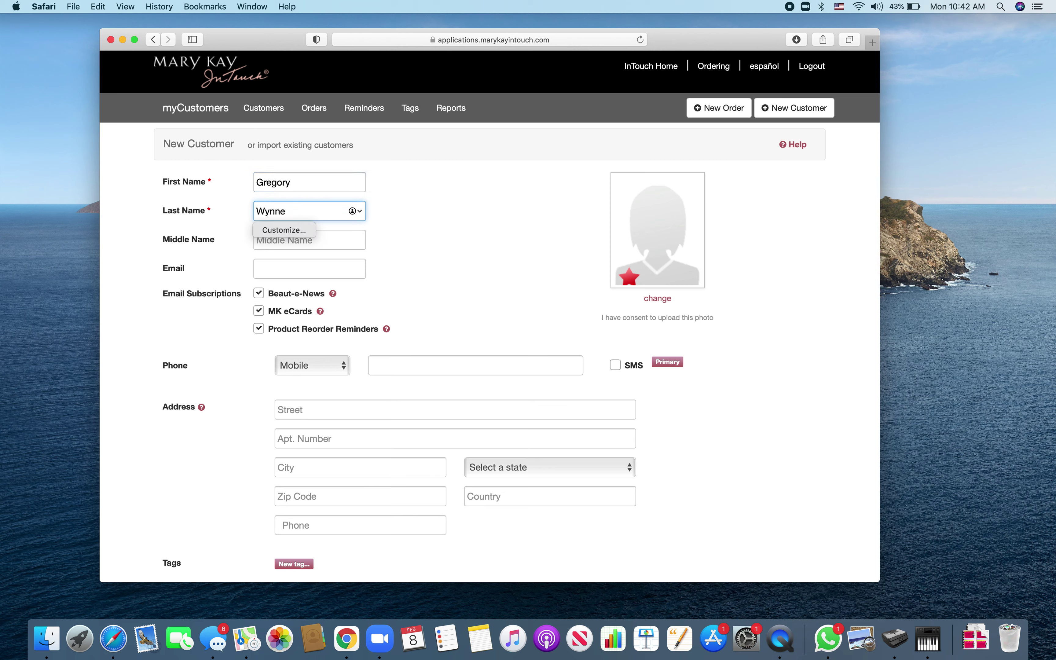
key(Tab)
key(Tab)
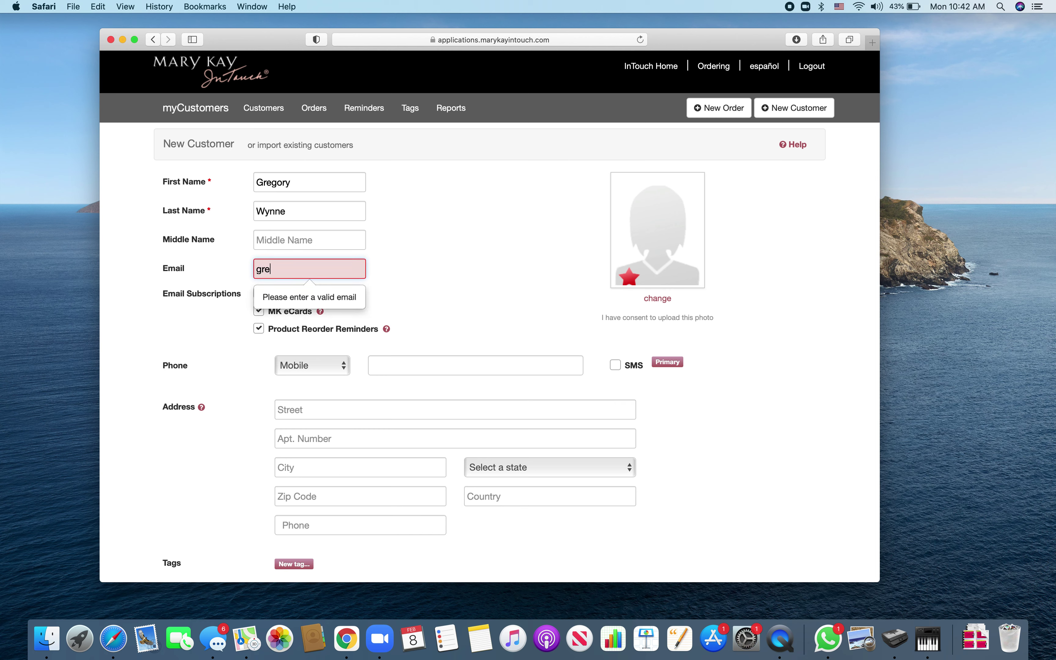
key(Tab)
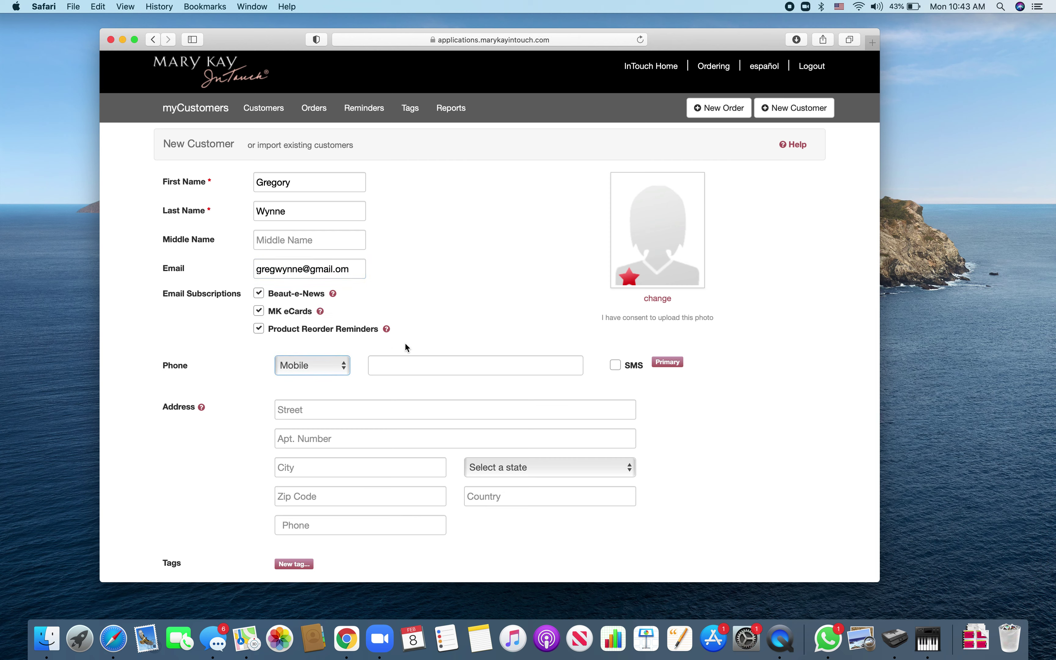
- Fill in the customer's mobile phone number, street address and city
click(406, 372)
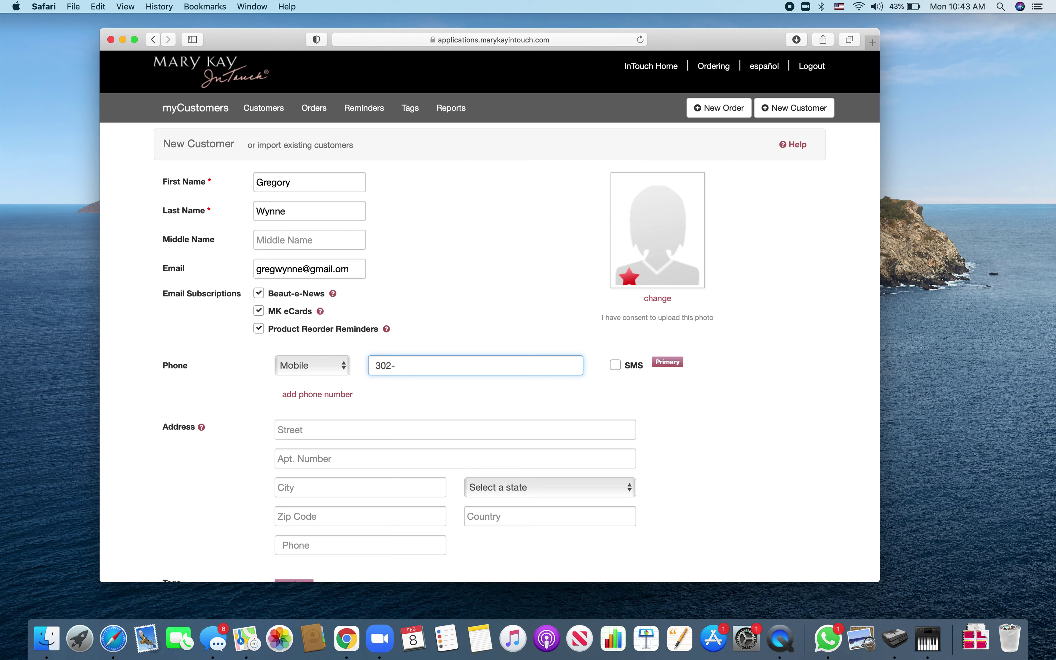
click(352, 431)
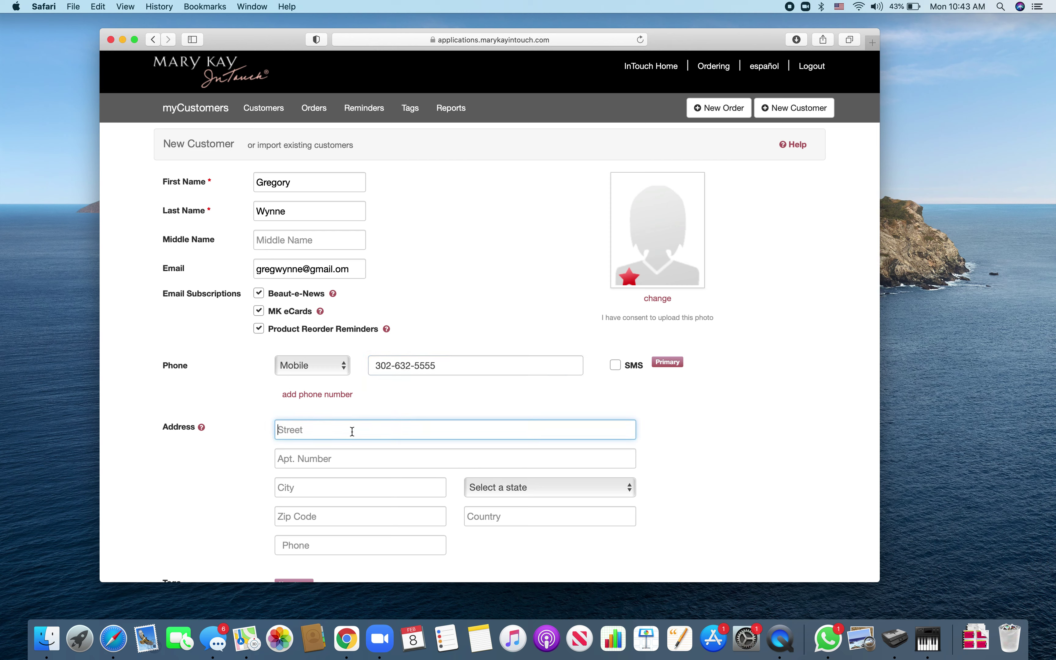
text(120)
key(BackSpace)
key(BackSpace)
key(BackSpace)
click(325, 494)
text(Clay)
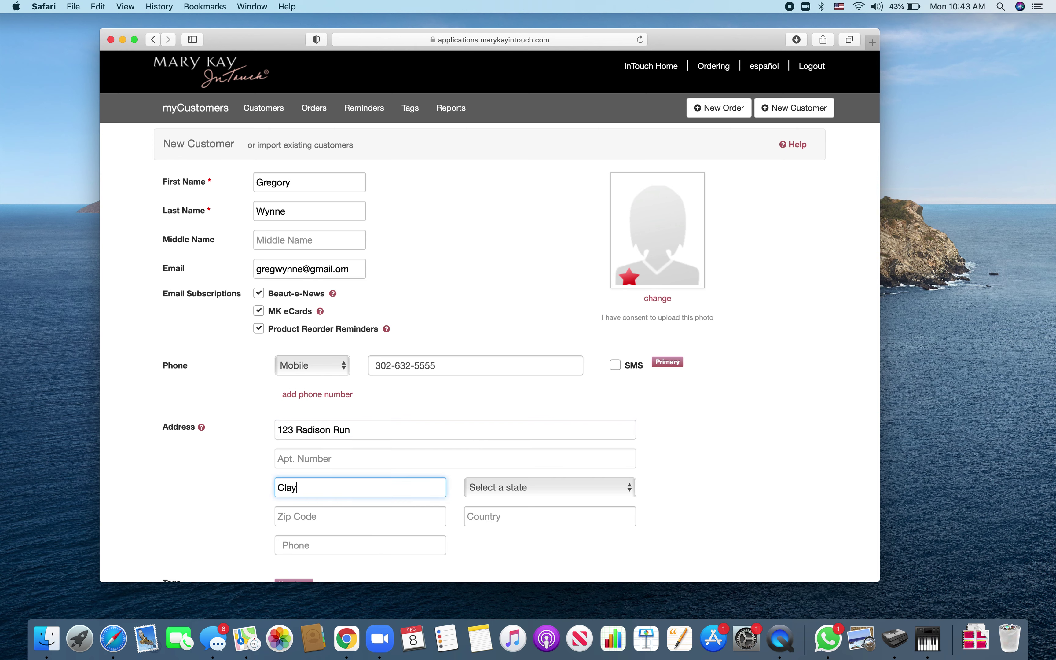
text(ton)
- Select the customer's state, enter the zip code, and scroll down to the save button
click(520, 487)
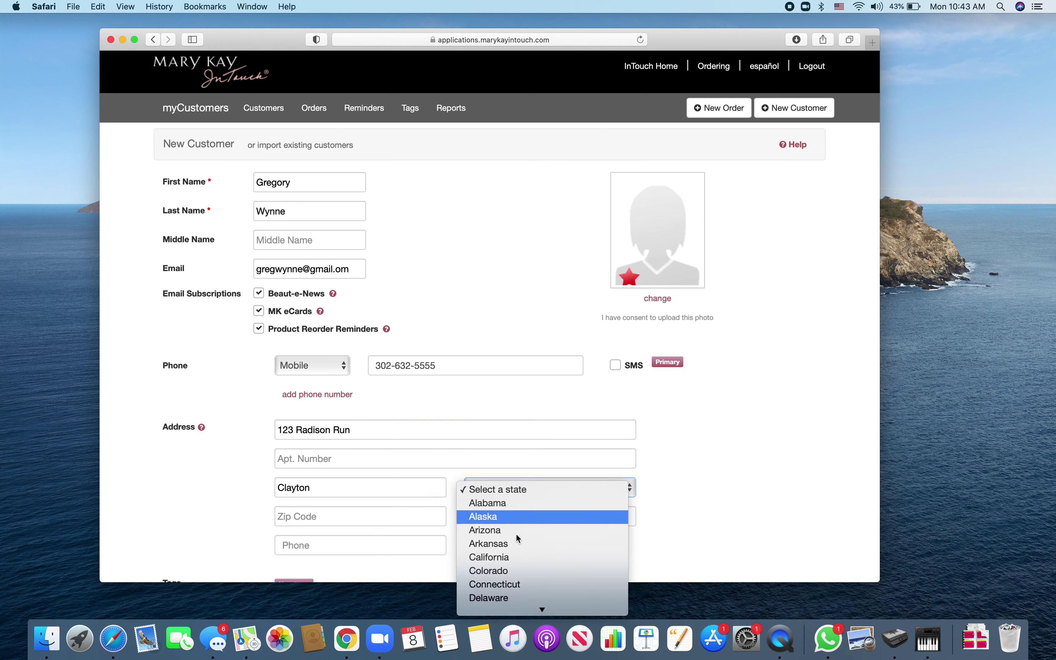
click(521, 598)
click(358, 520)
text(1)
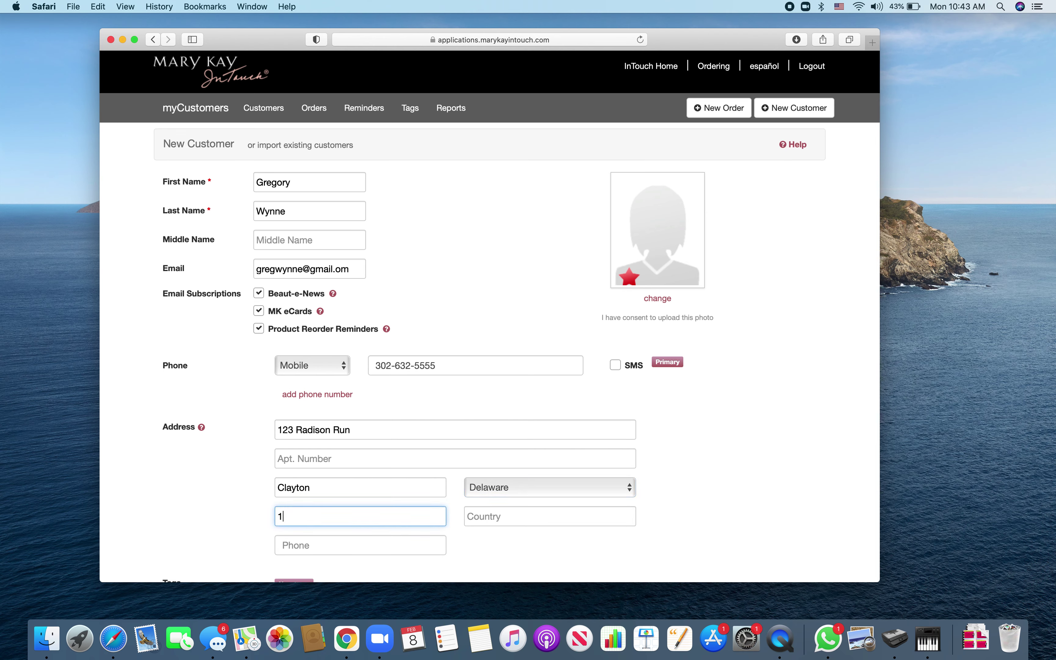
key(BackSpace)
text(19938)
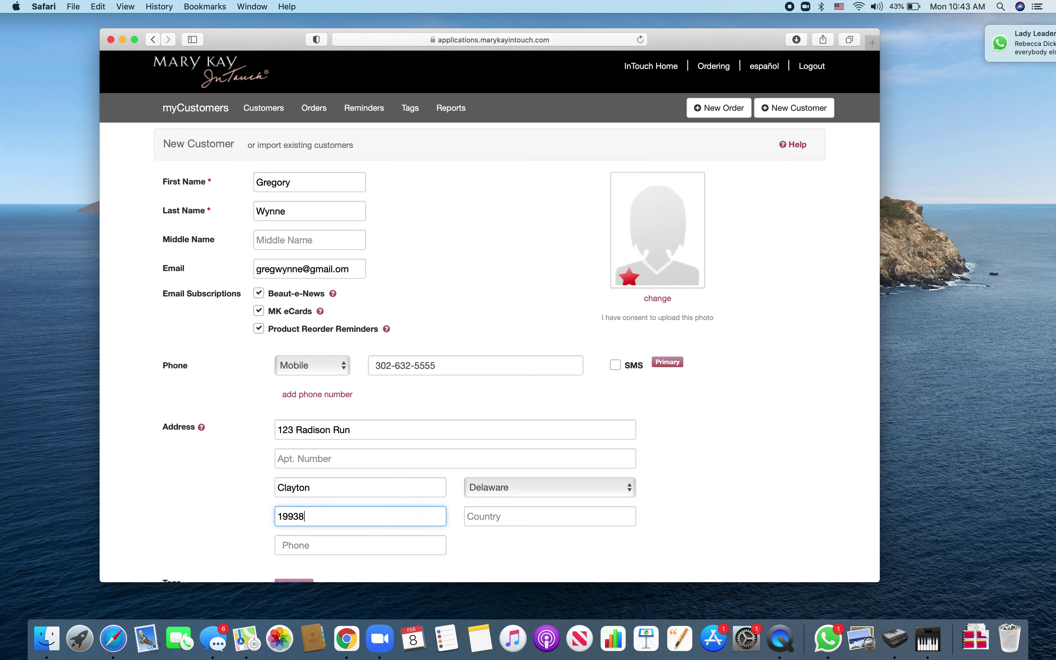
scroll(489, 315, down, 8)
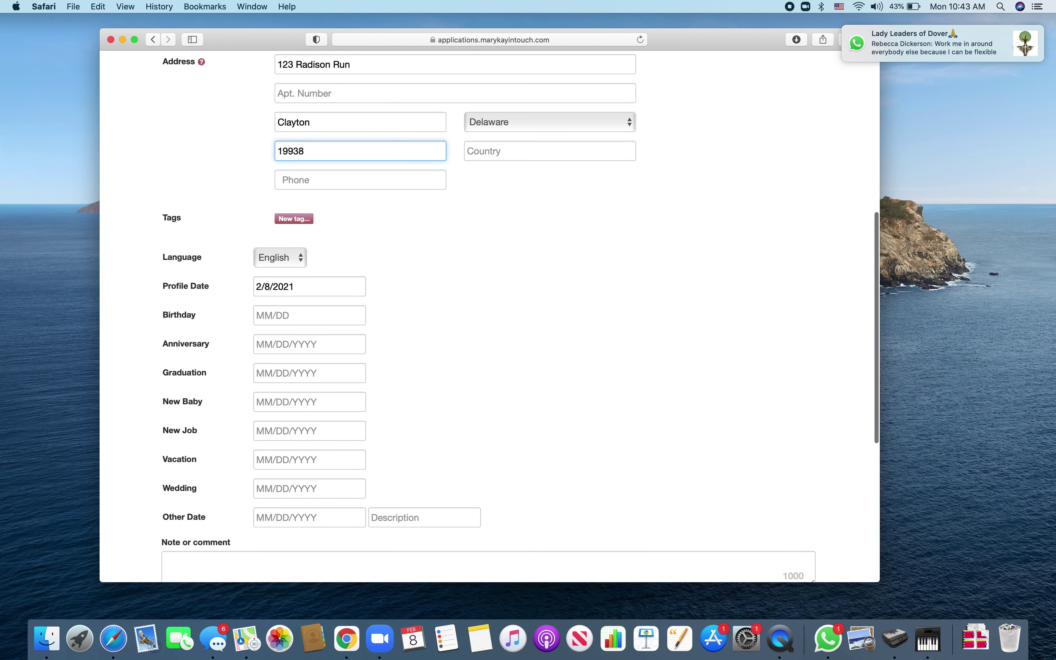
scroll(367, 258, down, 4)
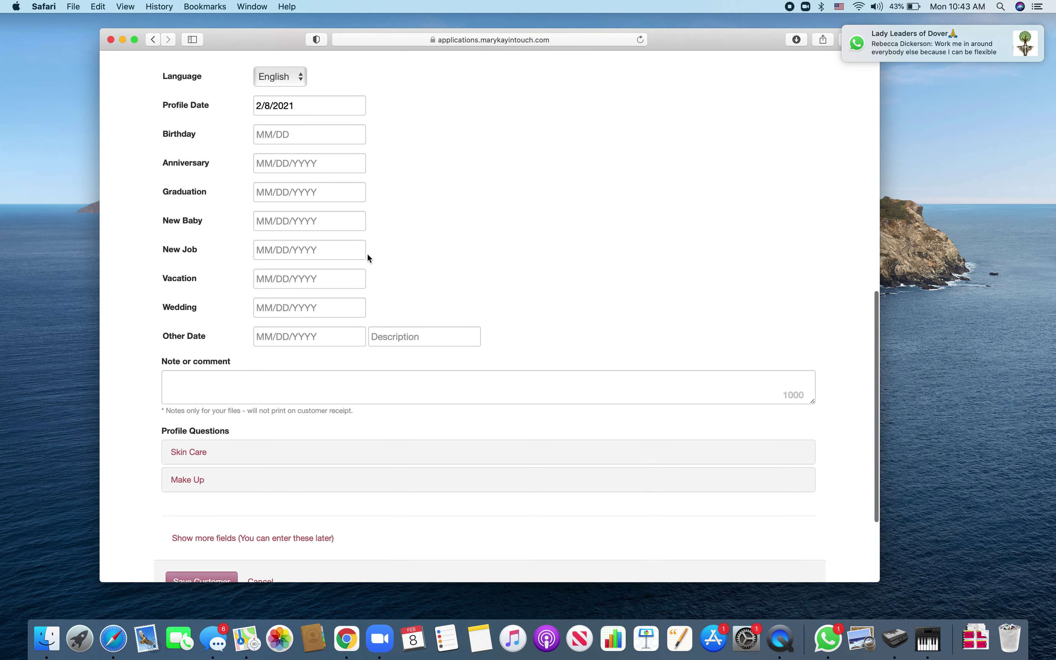
scroll(331, 306, down, 3)
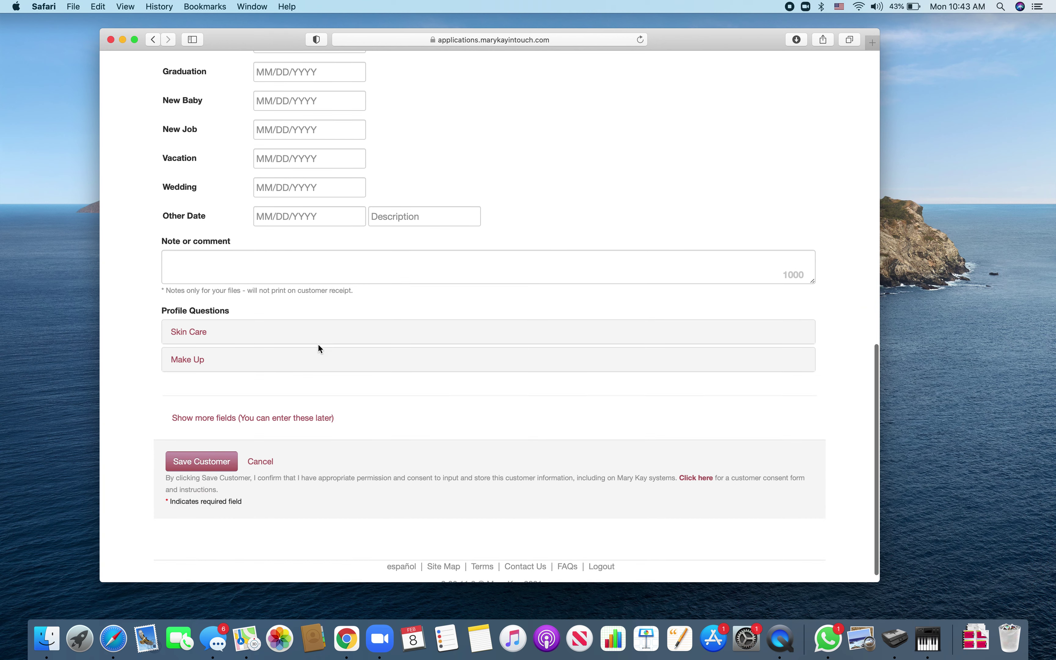
- Save the customer, start a new sales ticket, and choose Customer Delivery Service fulfillment
click(224, 461)
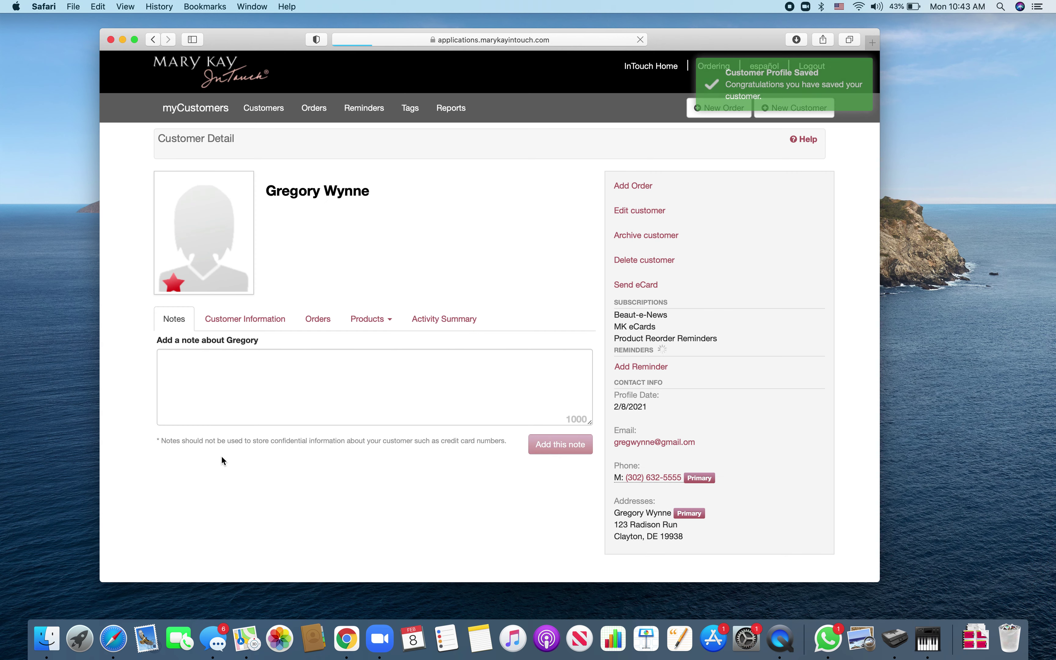
click(643, 188)
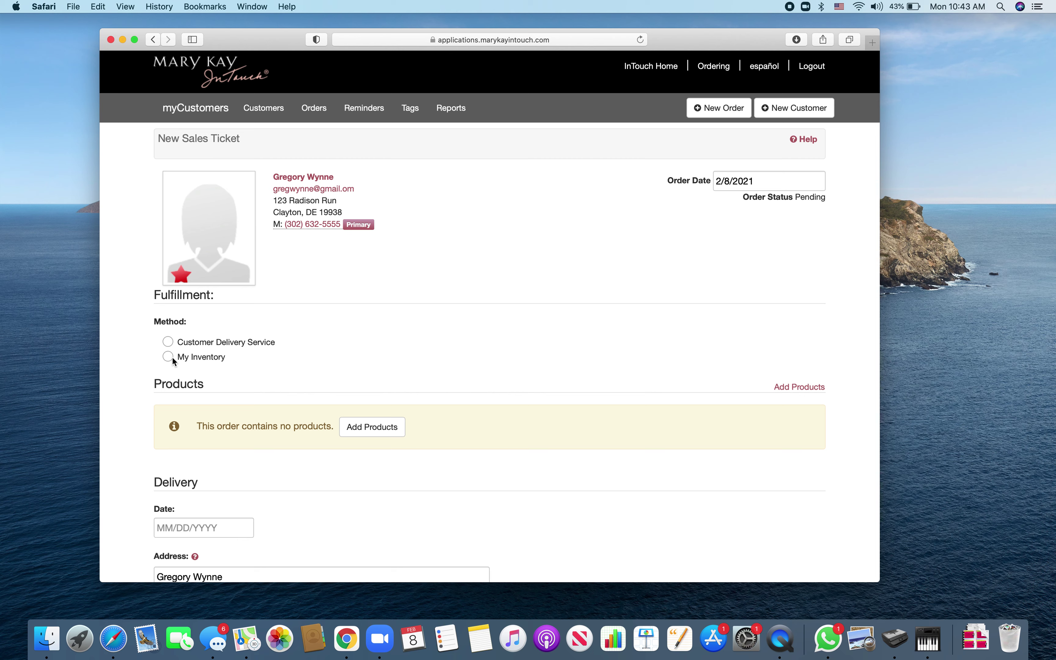
click(169, 342)
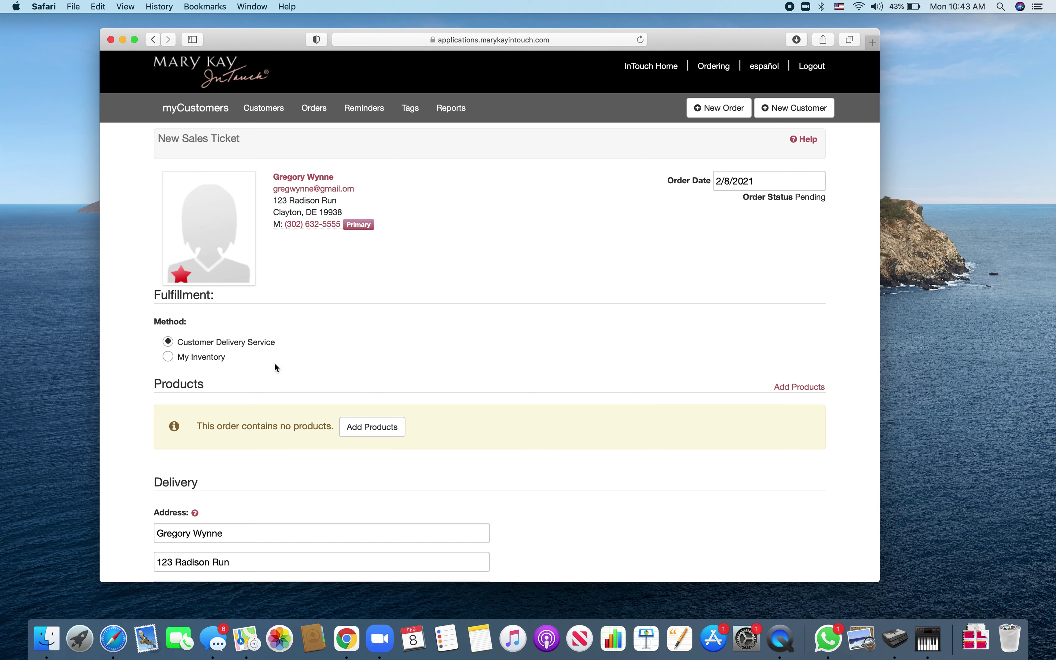
- Search the catalog for 'Remover' and add the 3.75 fl. oz. Oil-Free Eye Makeup Remover
click(368, 427)
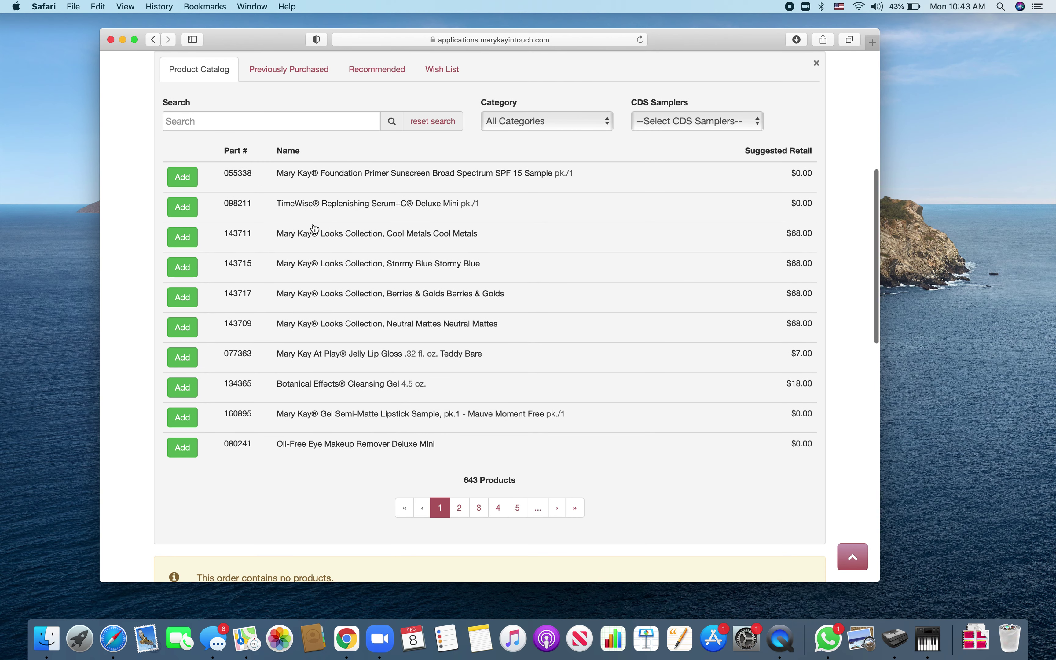
click(290, 128)
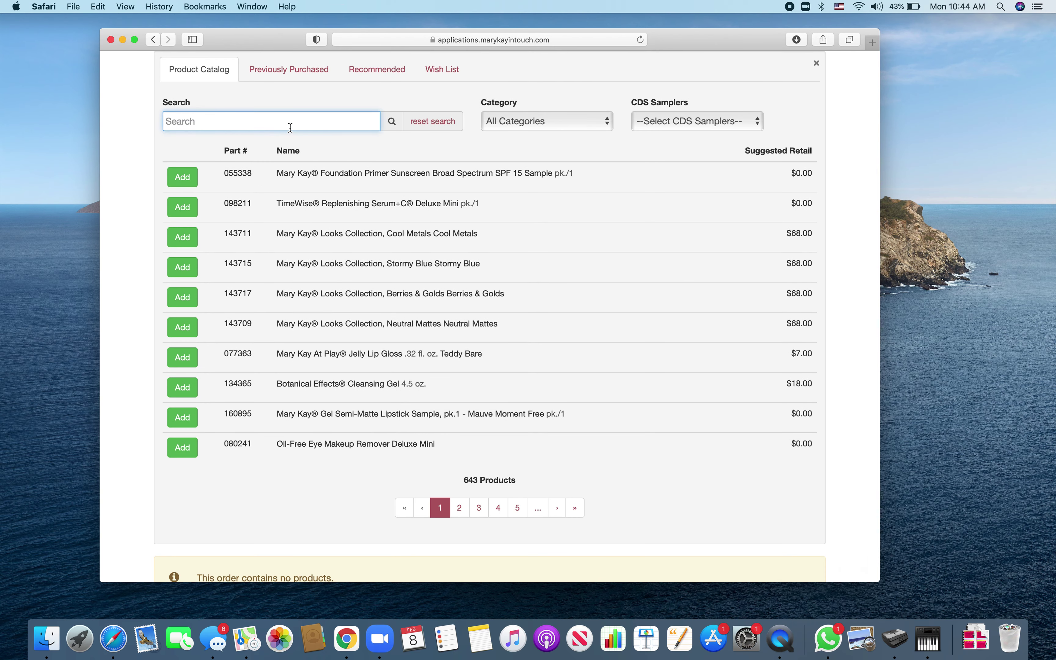
text(Remover)
click(392, 122)
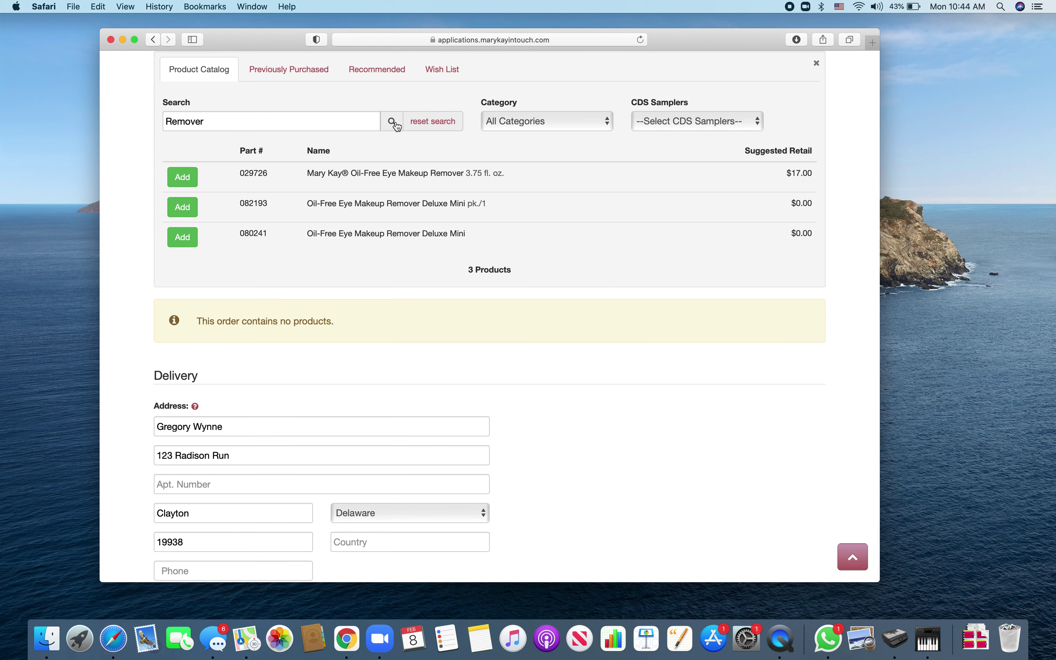
click(182, 177)
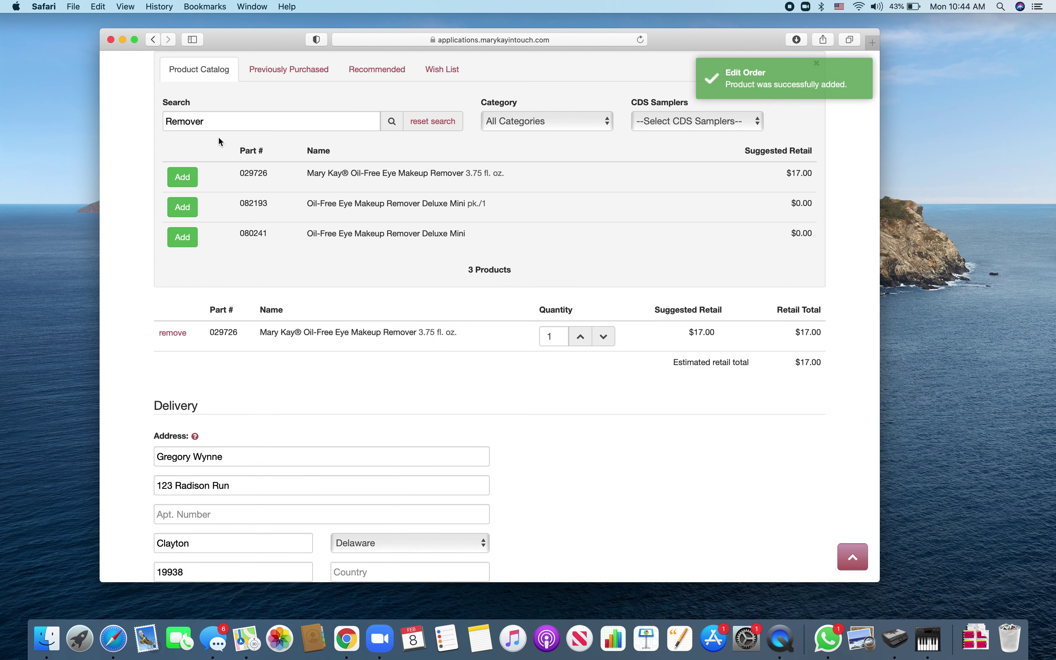
- Search 'satin lips' and add the Satin Lips Shea Sugar Scrub to the order
key(BackSpace)
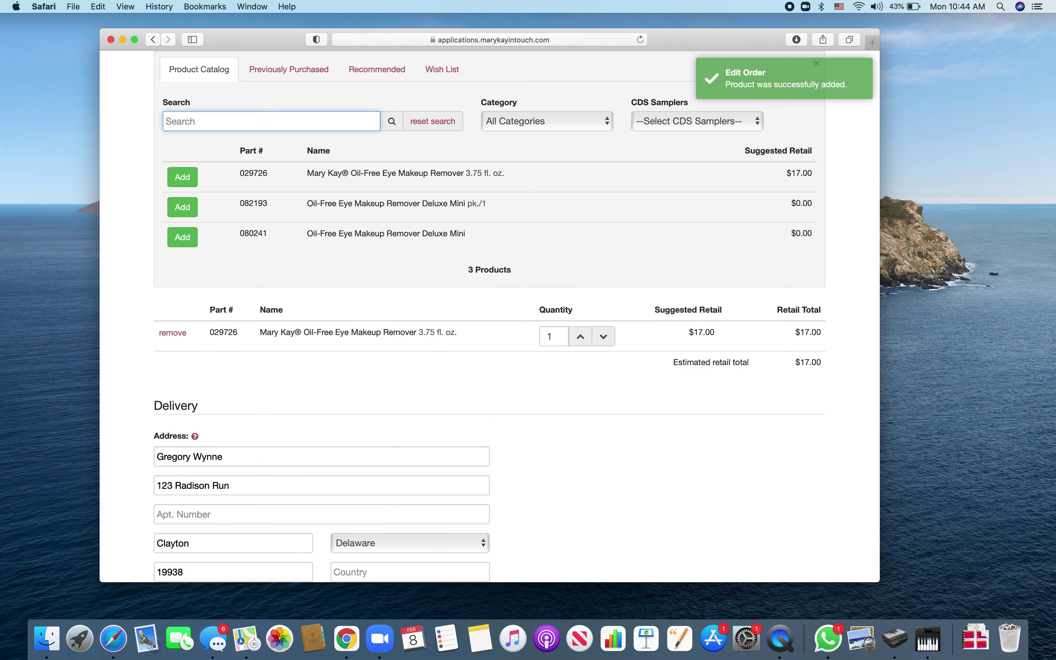
text(satin lips)
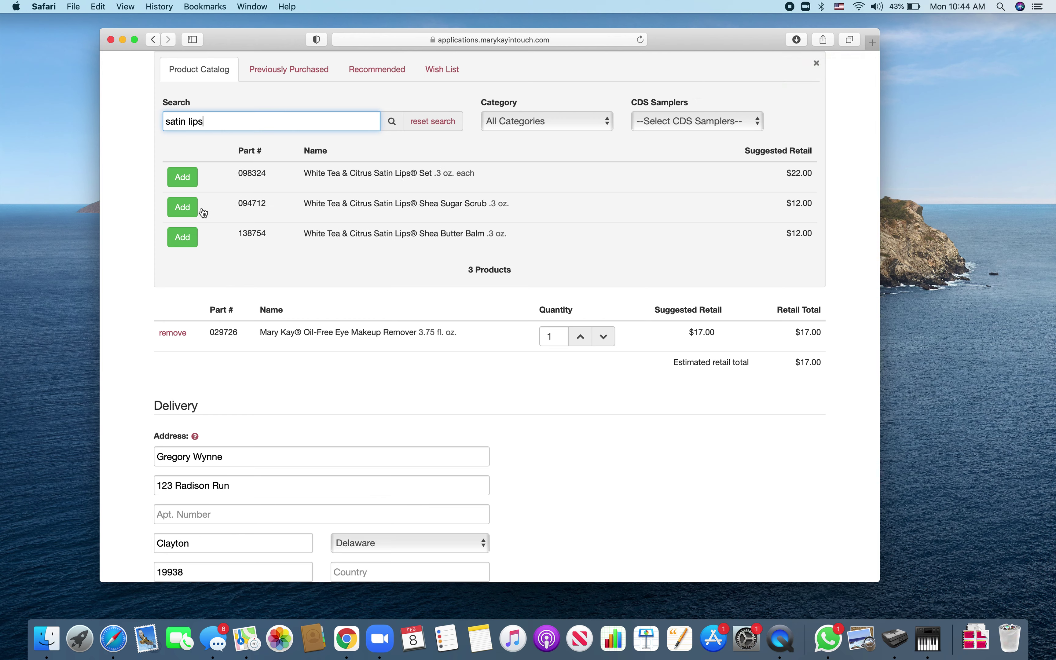
click(189, 210)
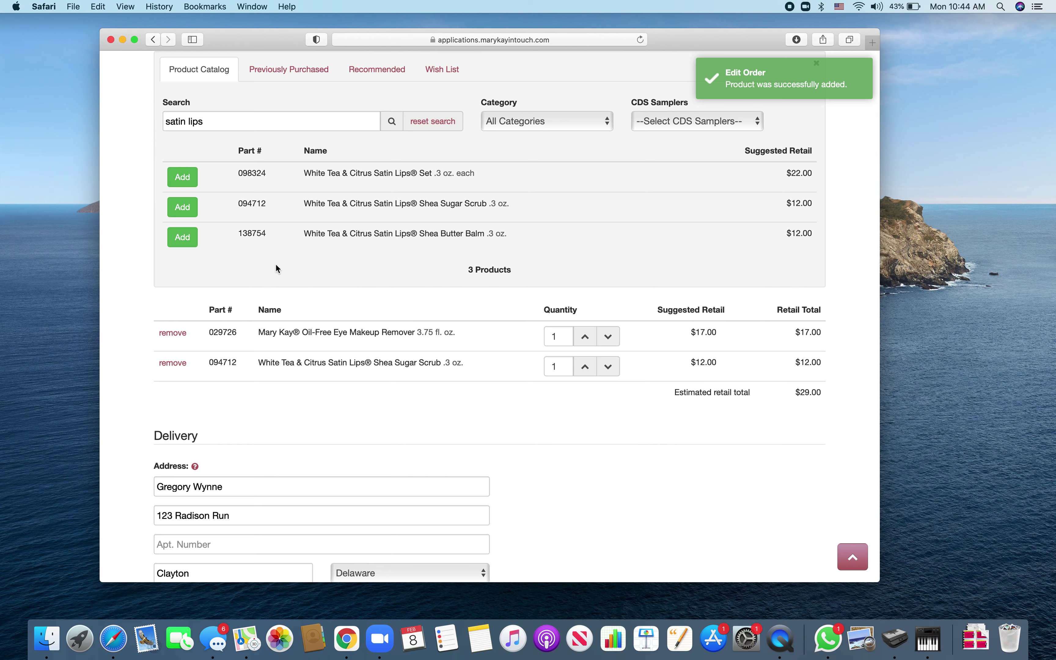
- Continue to CDS, dismiss the No Cost Sampler notice, and accept the formatted delivery address
scroll(521, 363, down, 15)
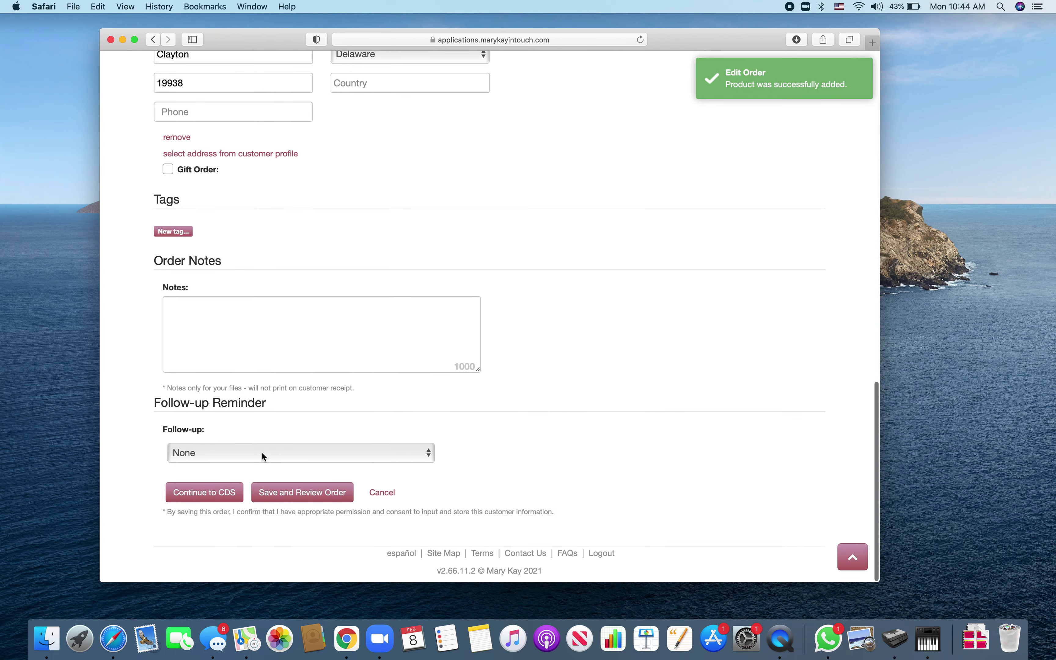
click(211, 491)
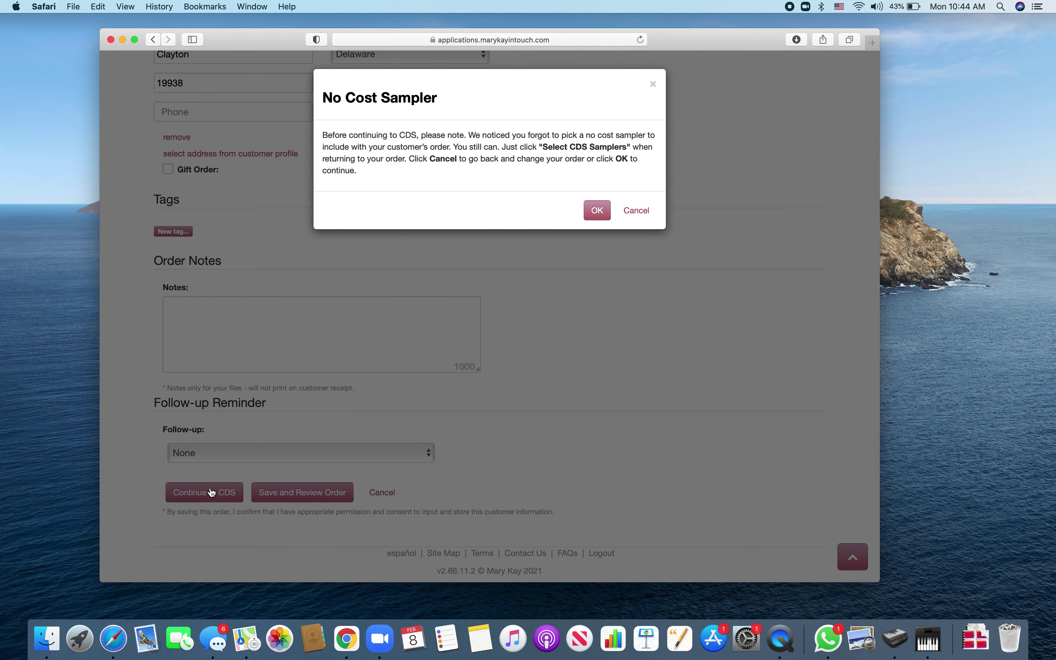
click(598, 210)
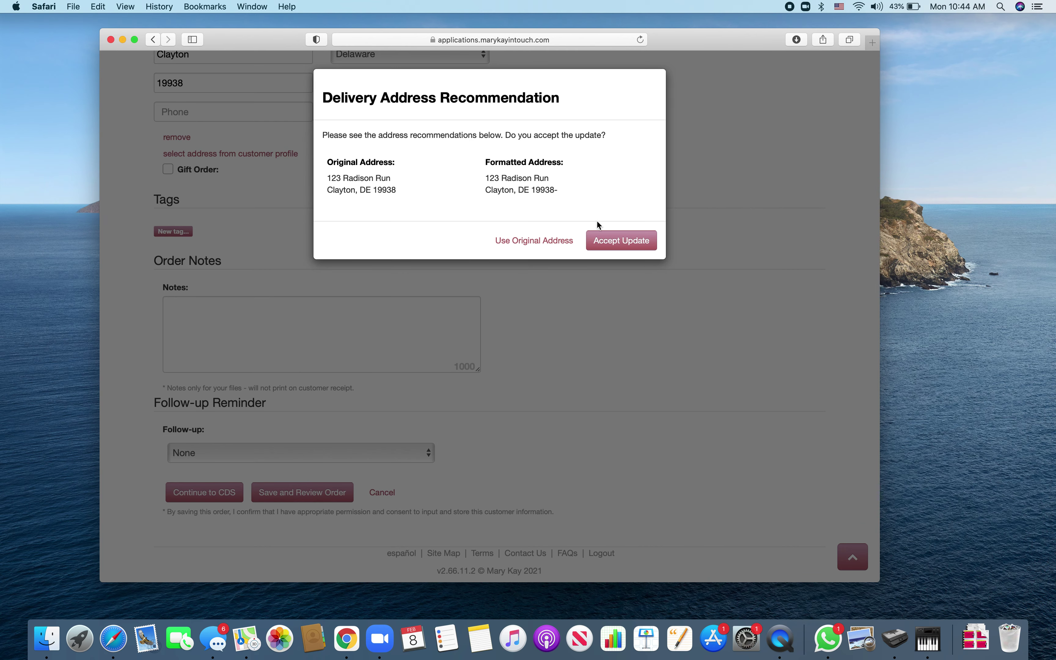
click(611, 242)
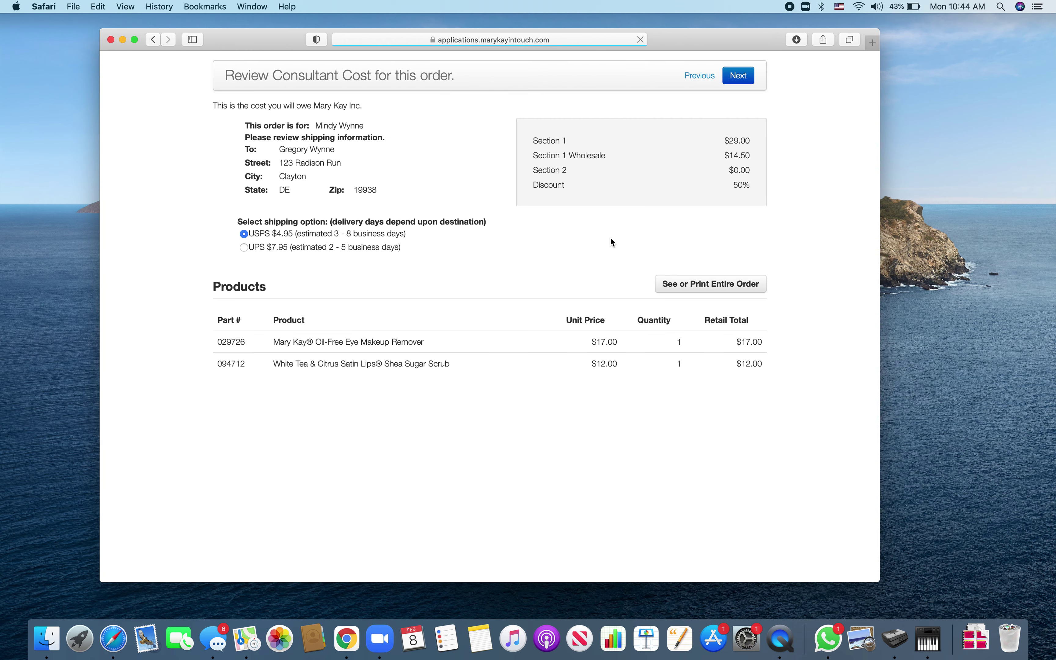
- Add the Brown Eye Look and Green/Hazel Eye Look color card samples as No Cost CDS samplers
click(700, 75)
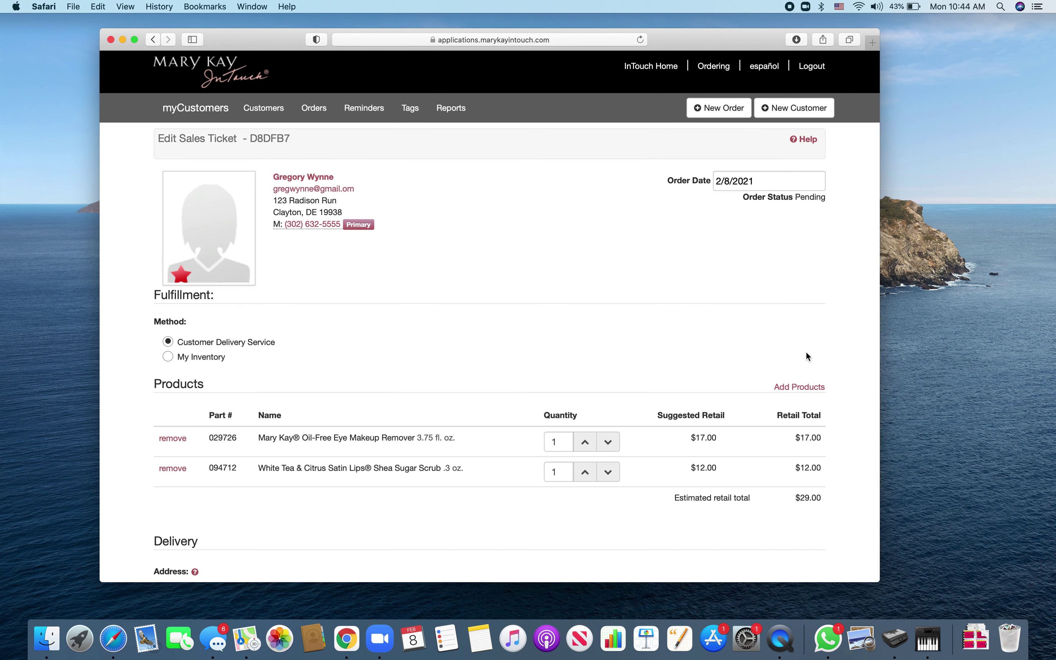
click(799, 388)
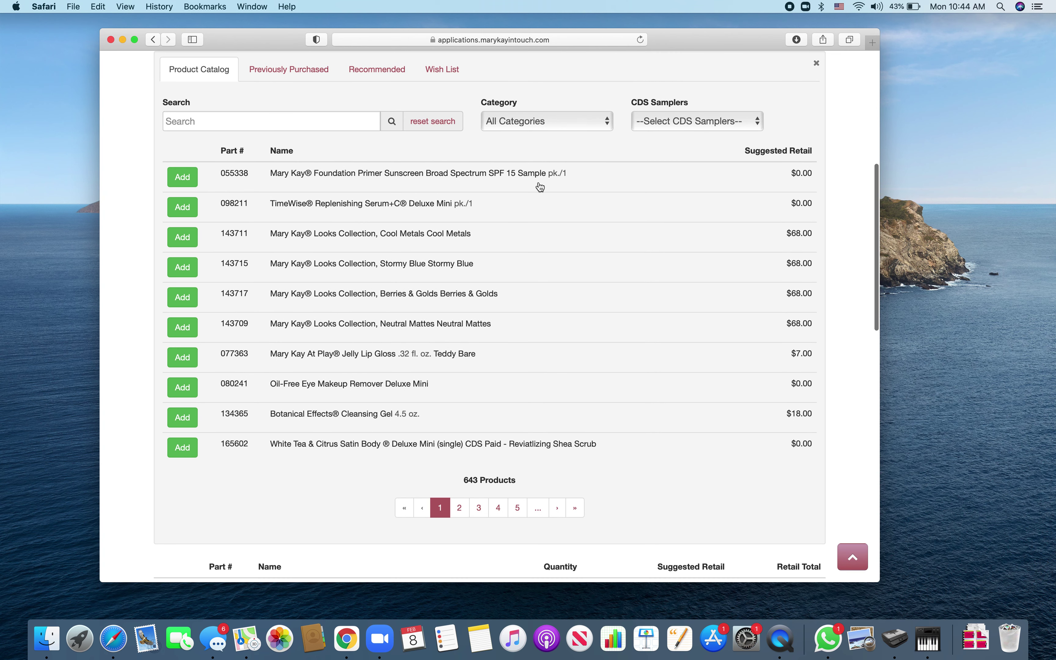
click(696, 112)
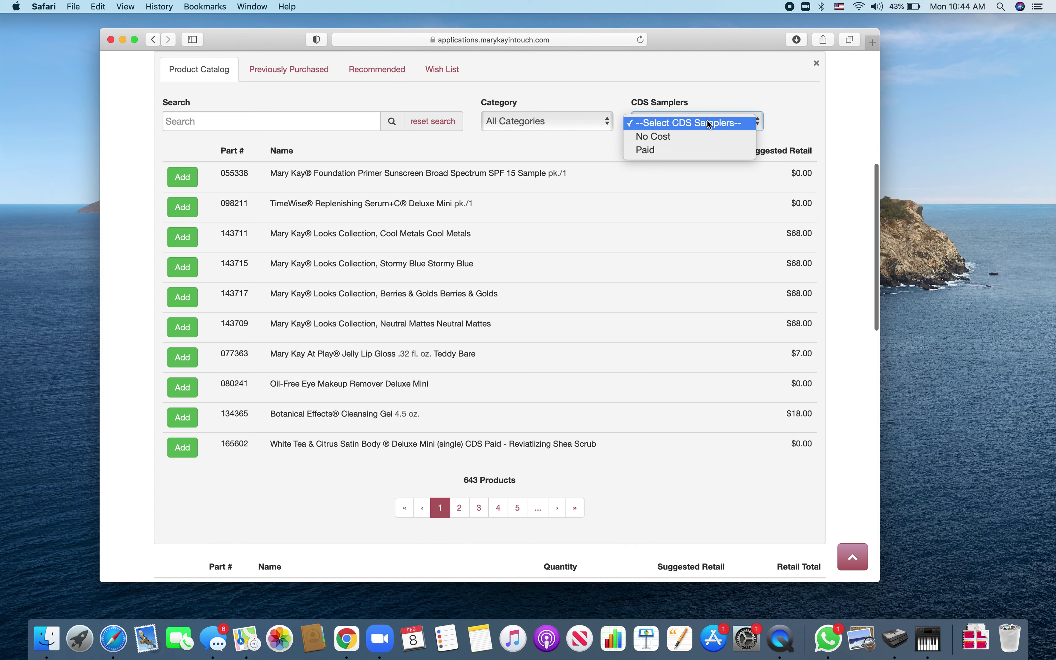
click(704, 138)
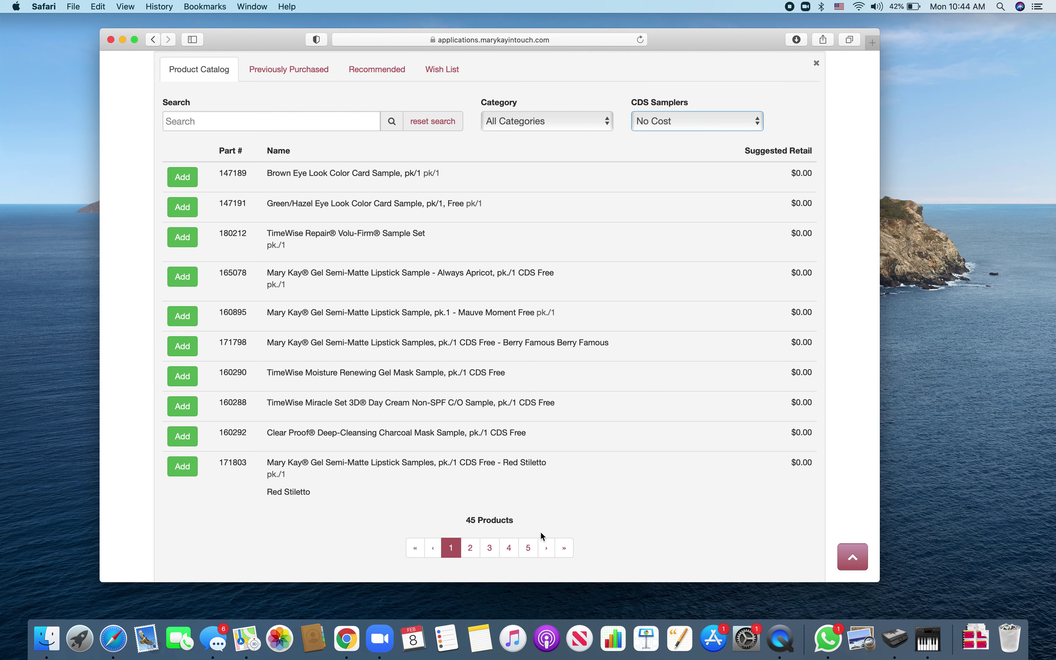
click(183, 176)
click(184, 207)
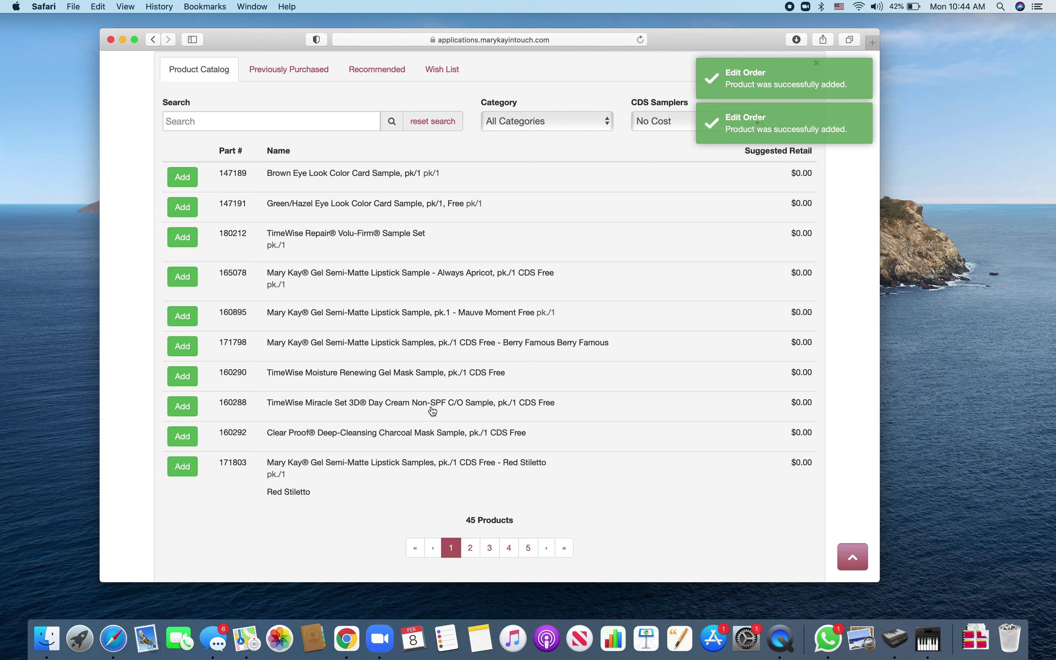
scroll(432, 411, down, 10)
scroll(432, 411, down, 10)
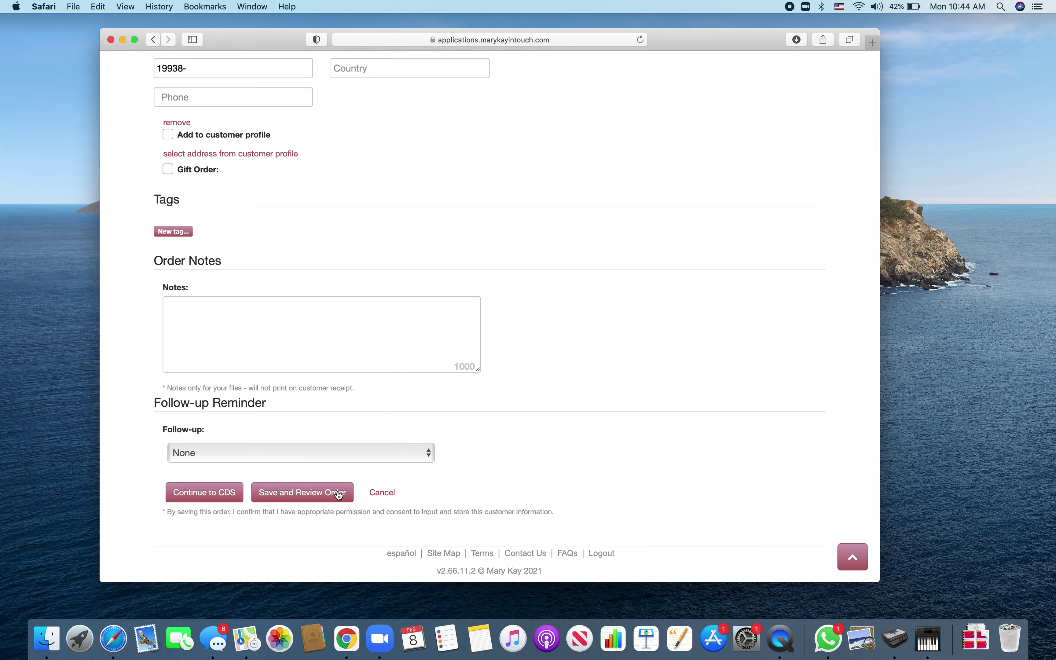
- Continue the four-item order to cost review, then proceed to Totals and Payment
click(236, 493)
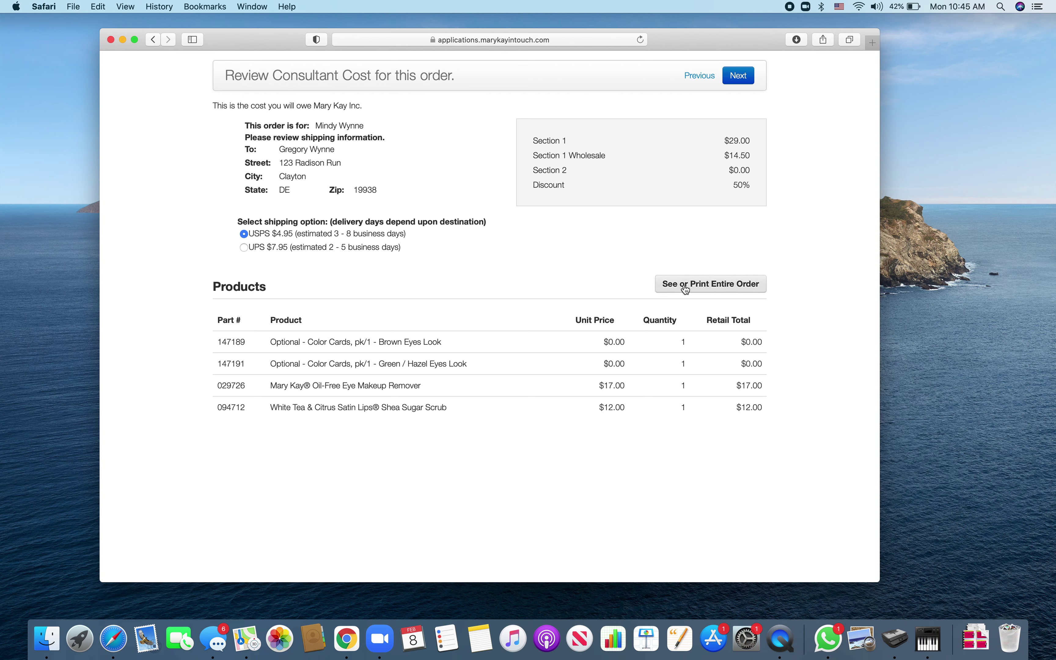
click(744, 77)
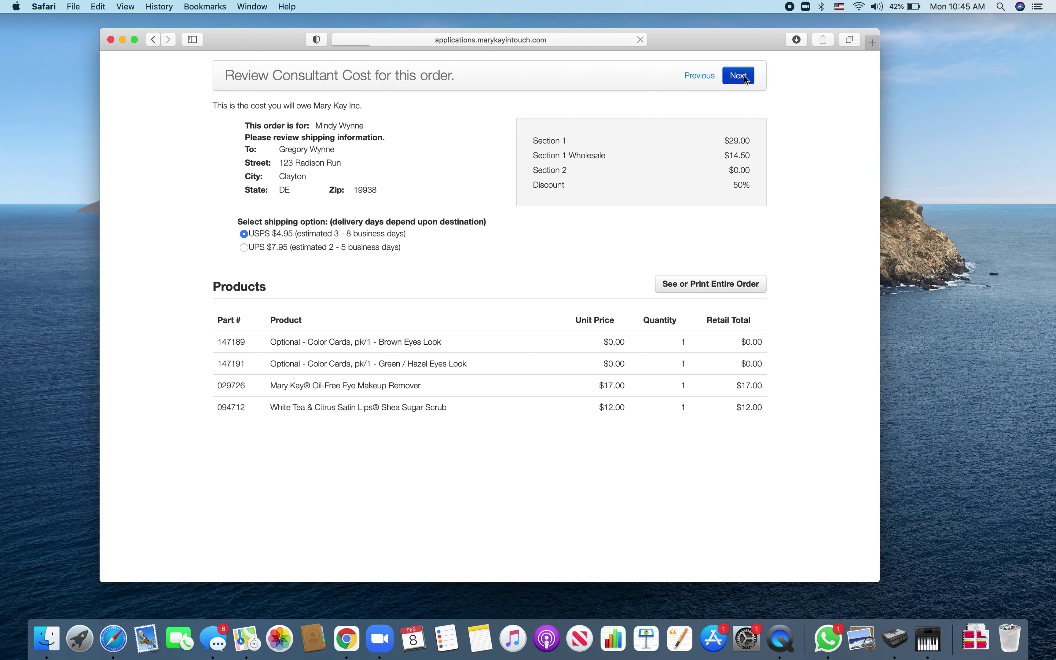